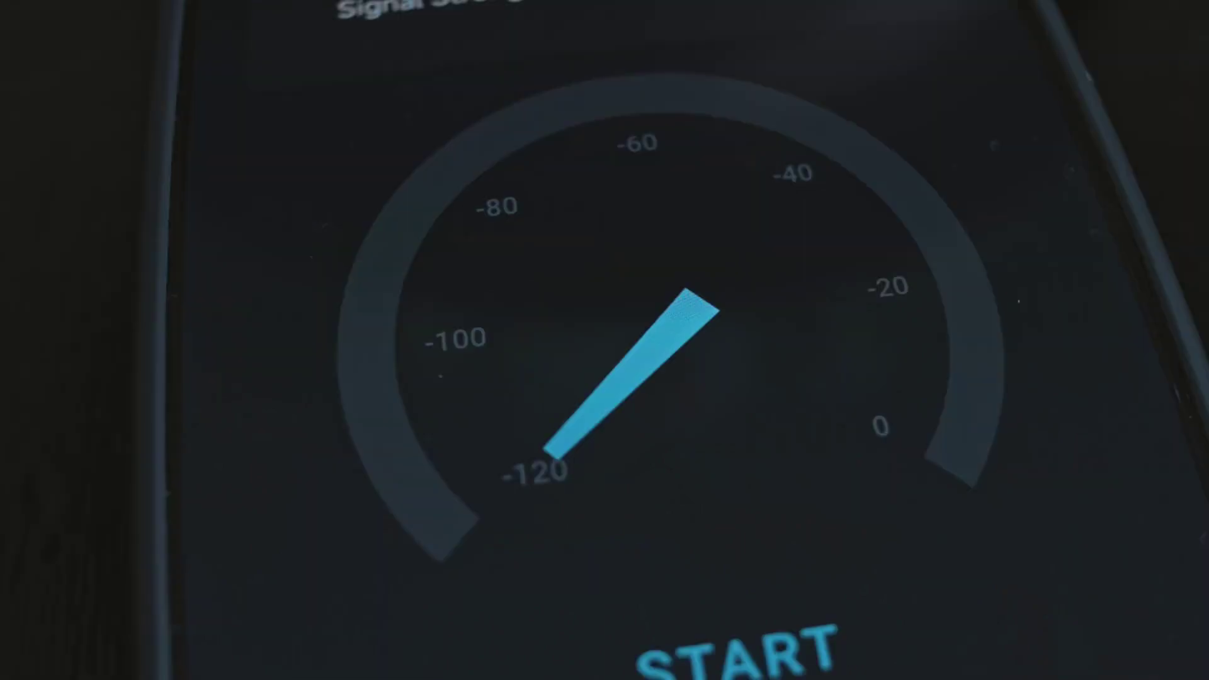
# Step: Run ncpa.cpl to open Network Connections and bring up the Ethernet 2 adapter's context menu
pyautogui.click(756, 649)
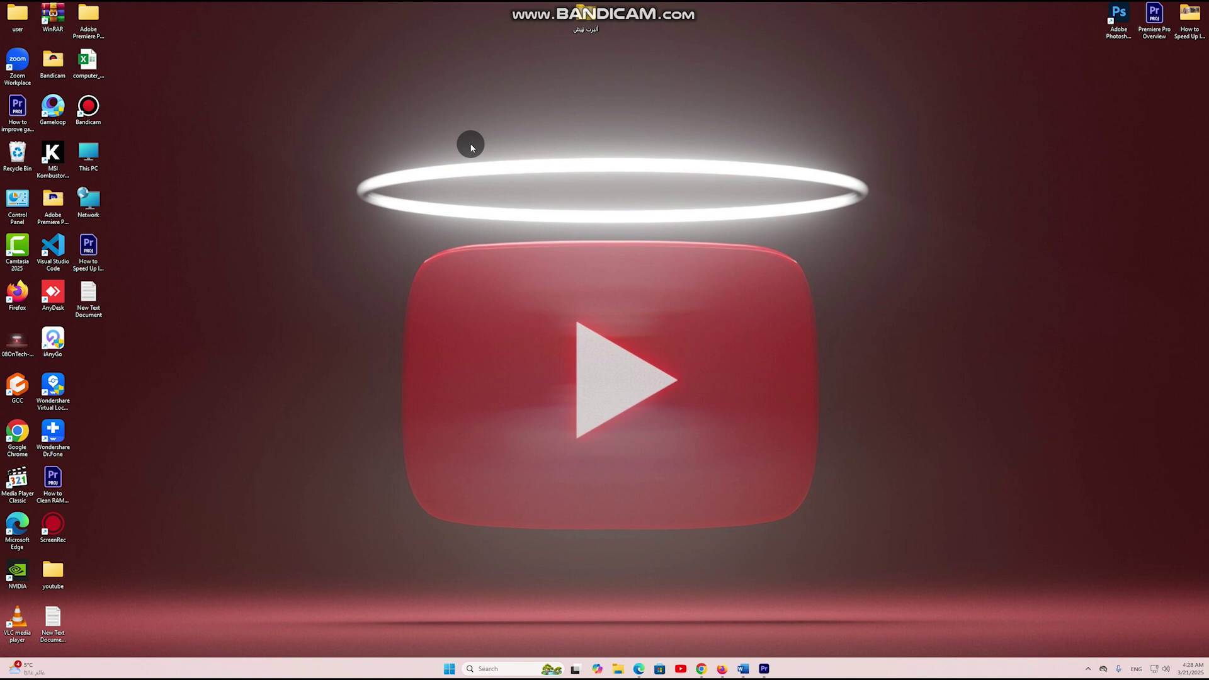
pyautogui.press('super+r')
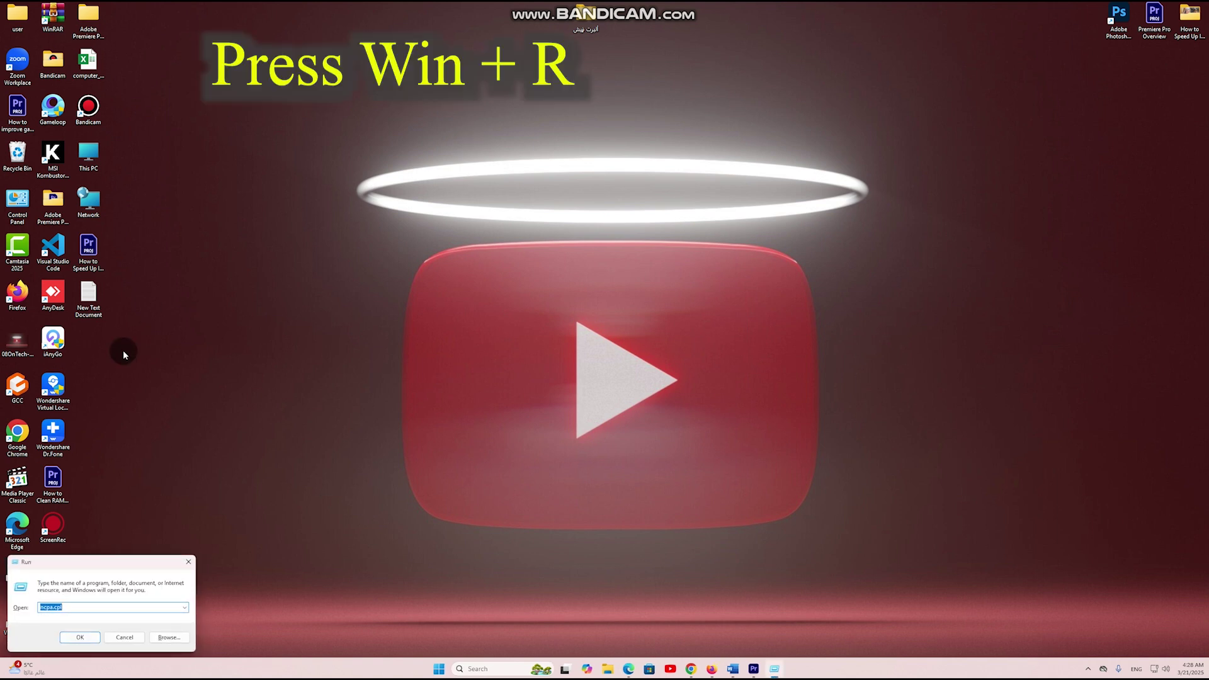
pyautogui.moveTo(89, 564); pyautogui.dragTo(591, 120)
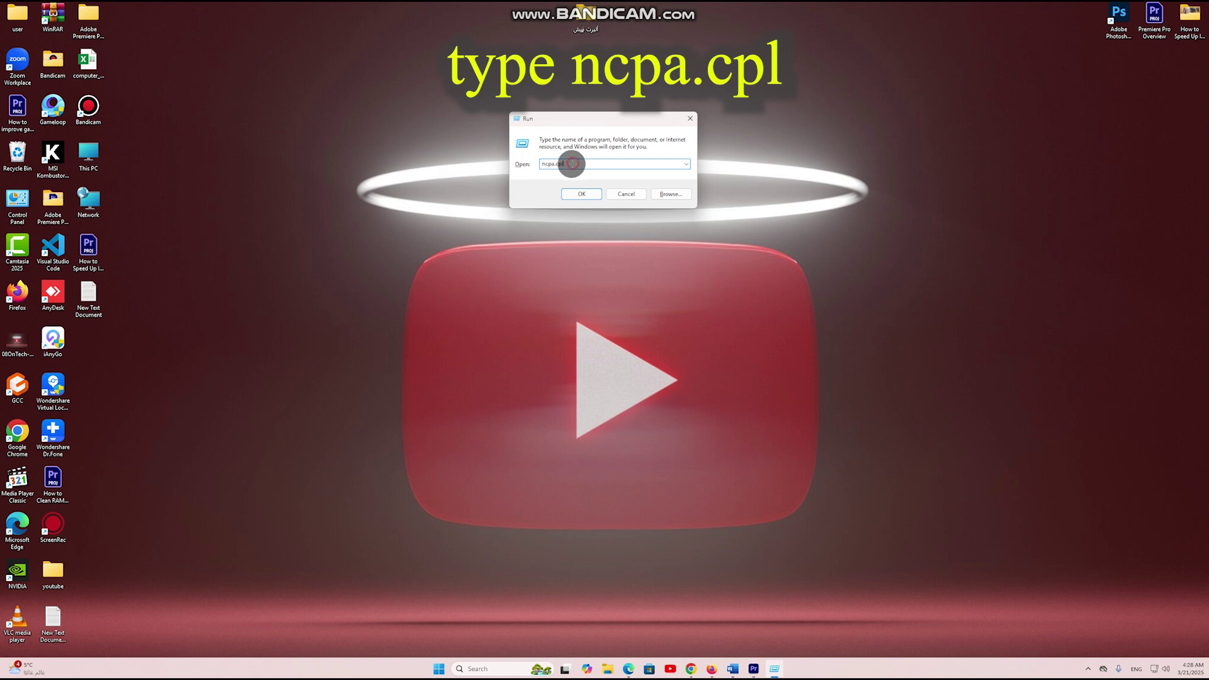
pyautogui.click(580, 195)
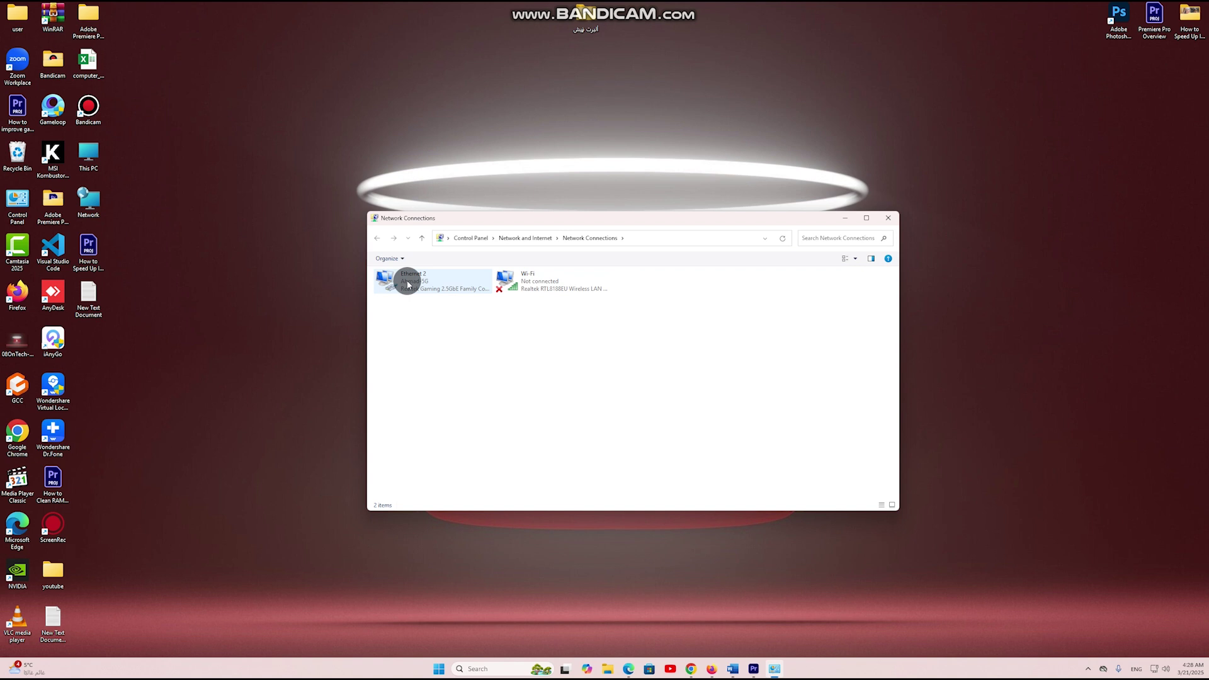
pyautogui.rightClick(420, 281)
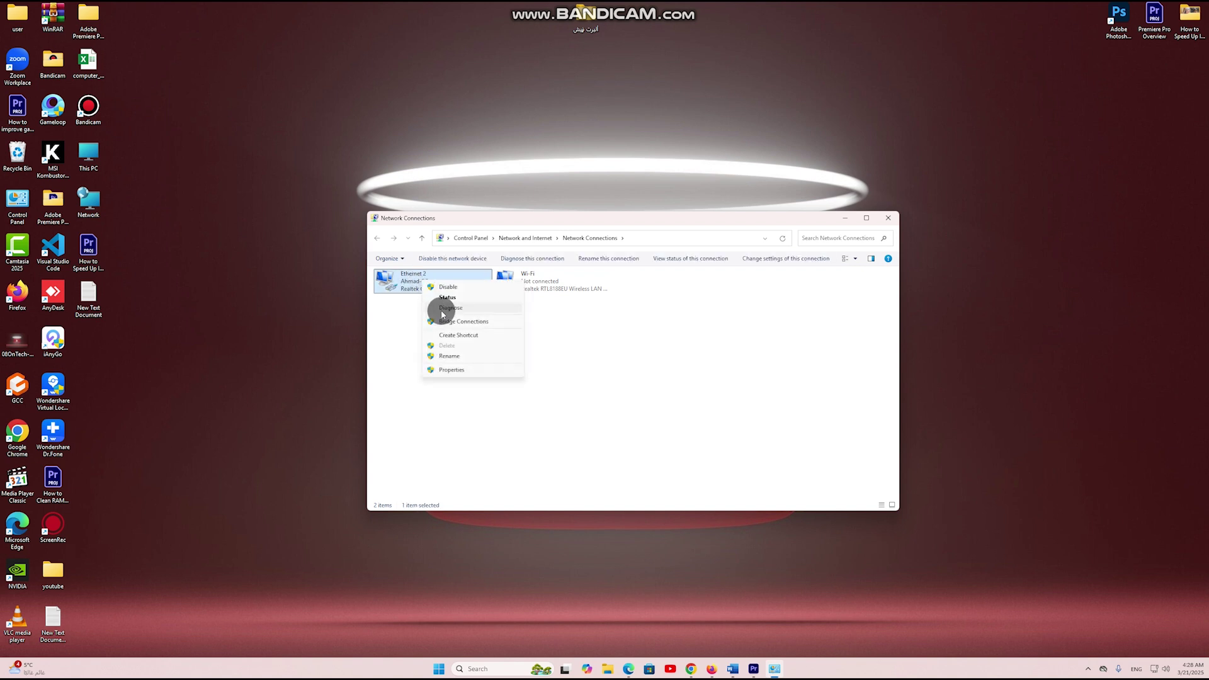
# Step: Open the IPv4 properties of the Ethernet 2 adapter
pyautogui.click(458, 371)
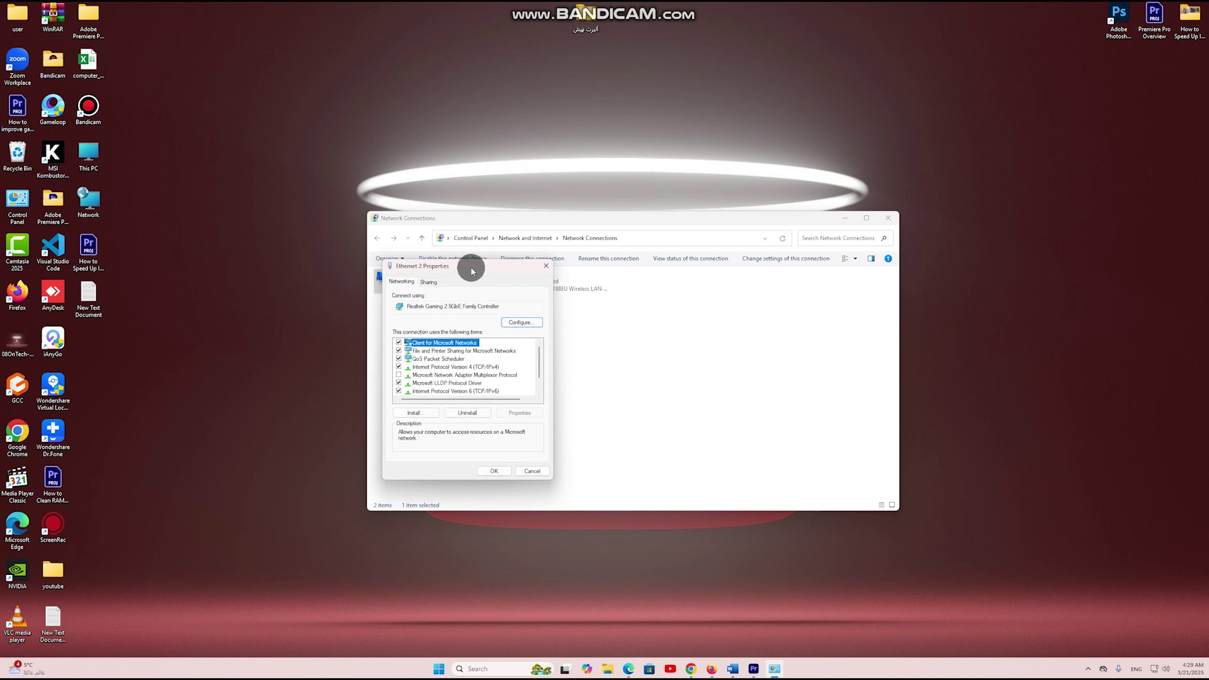
pyautogui.moveTo(472, 271); pyautogui.dragTo(640, 183)
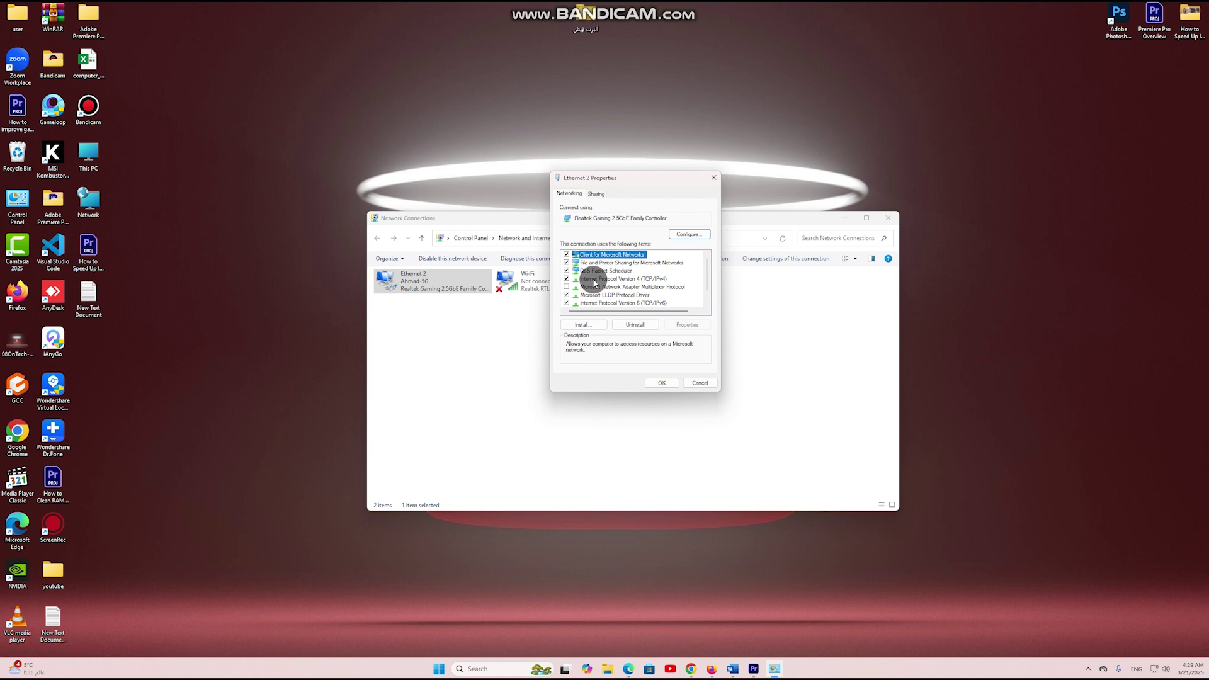
pyautogui.doubleClick(607, 278)
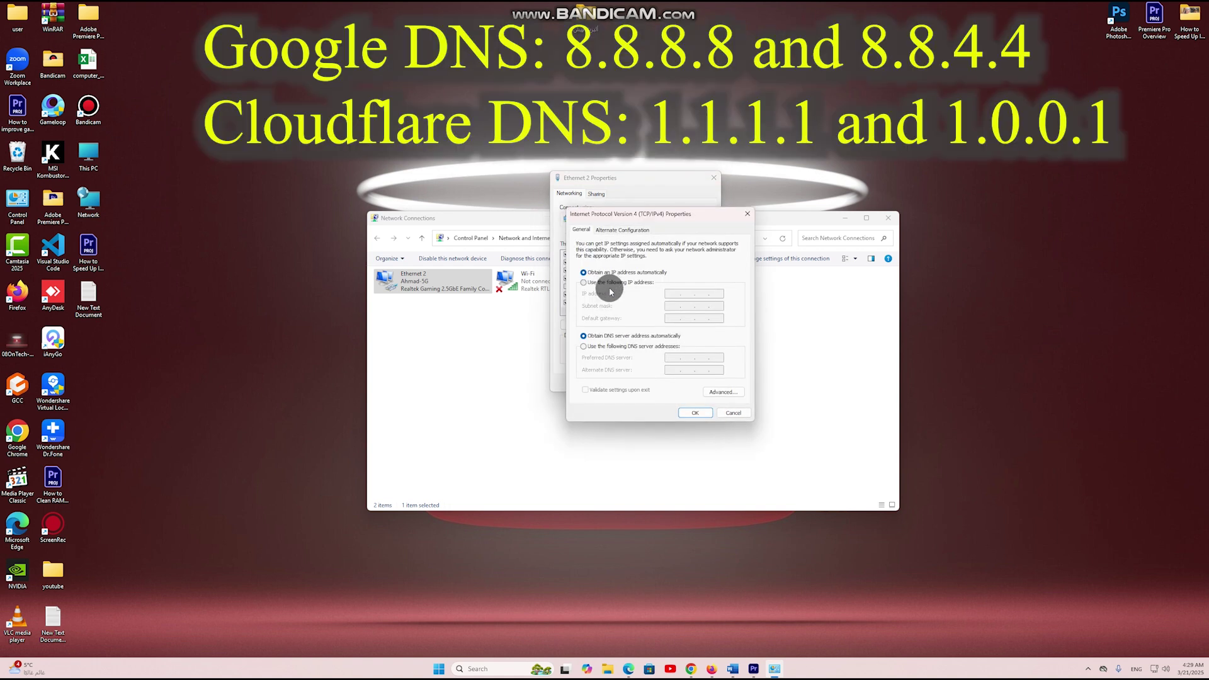
# Step: Set preferred DNS 8.8.8.8 and alternate DNS 8.8.4.4, then confirm both dialogs
pyautogui.click(584, 347)
pyautogui.click(669, 357)
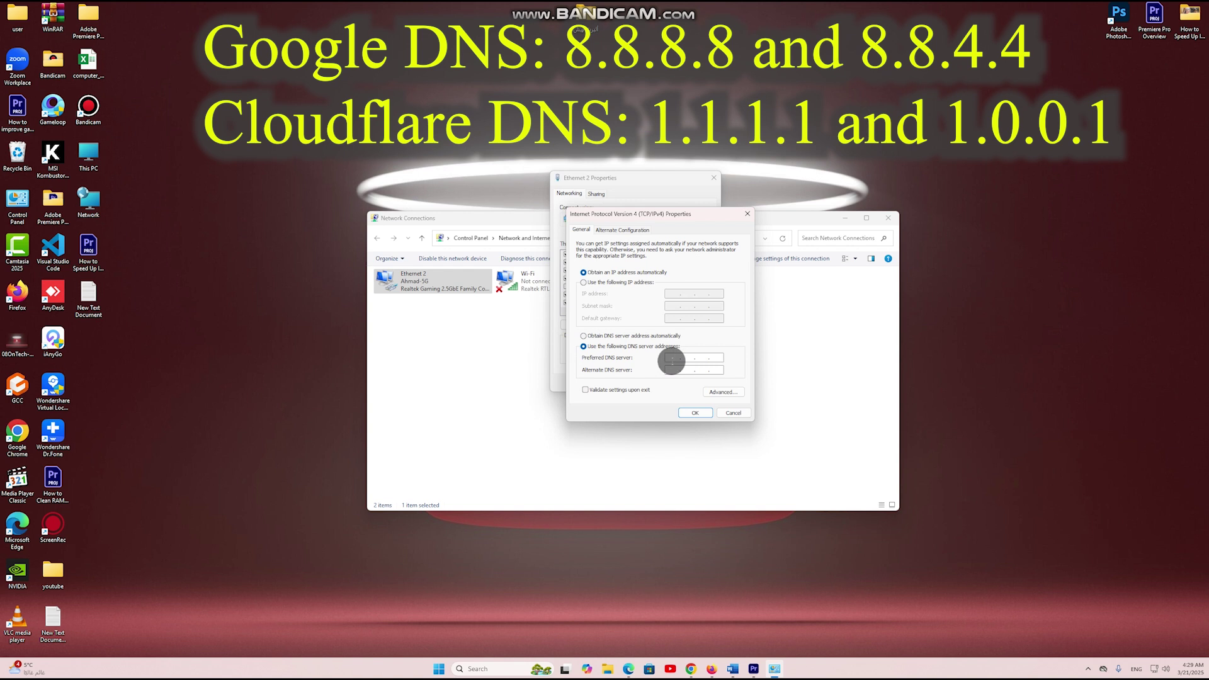
pyautogui.write('8.8')
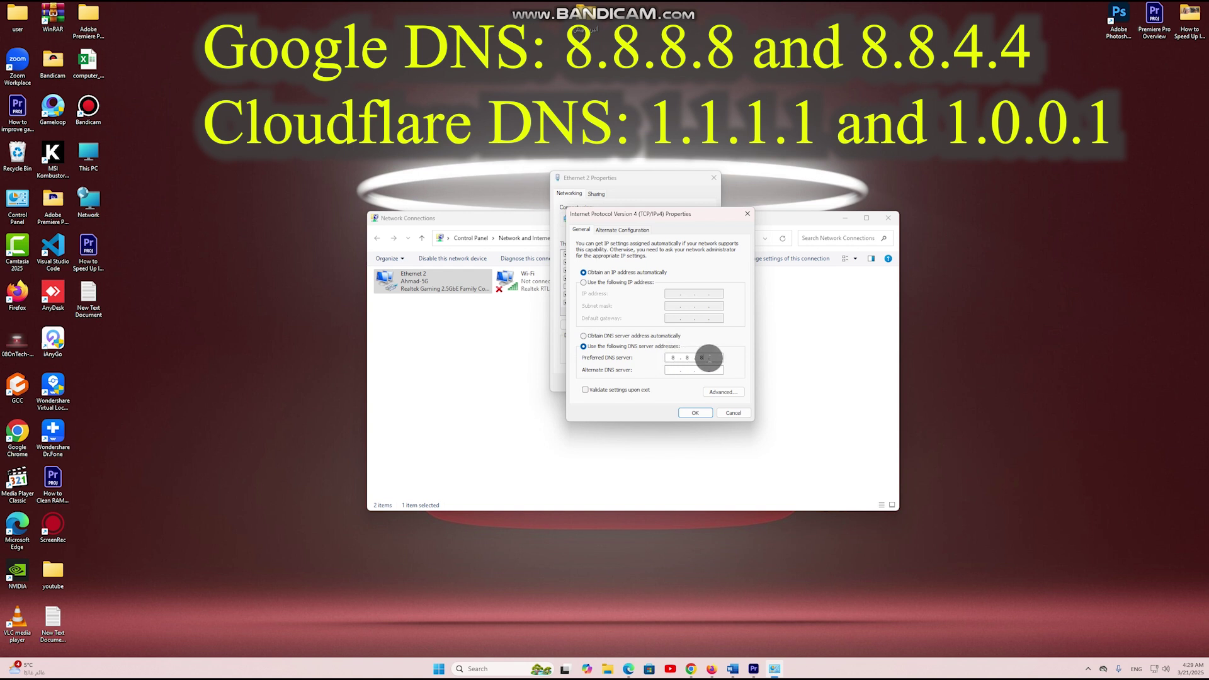
pyautogui.write('.8.8')
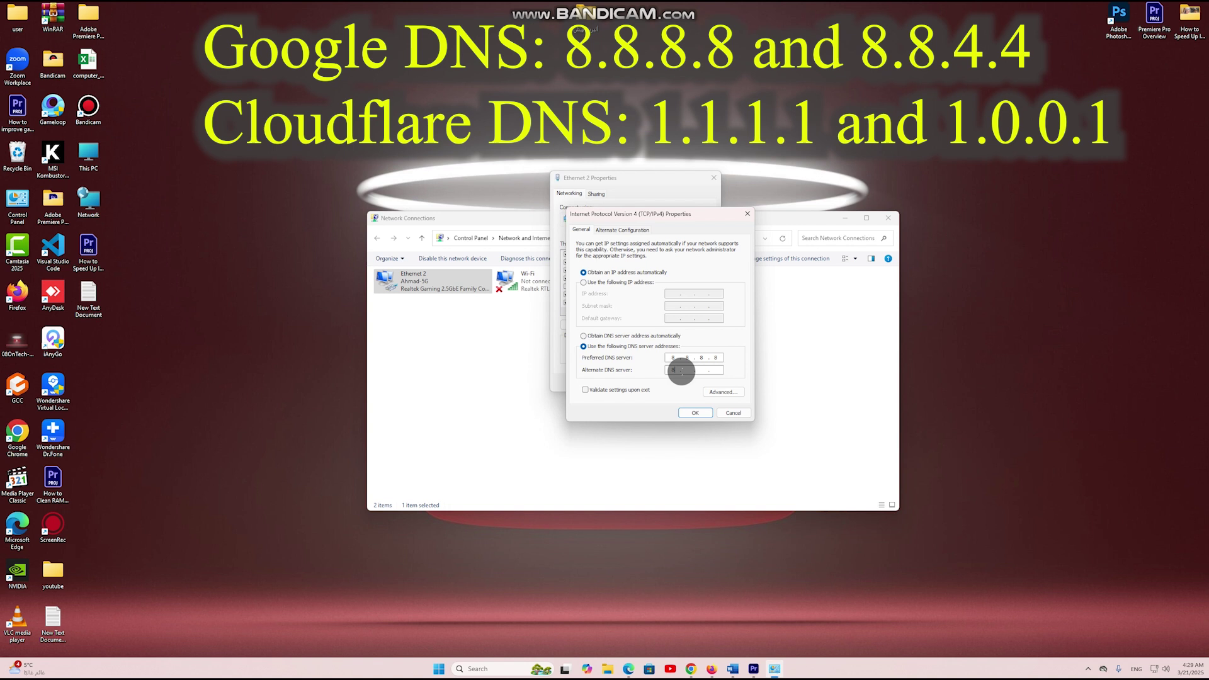
pyautogui.click(705, 373)
pyautogui.write('8.8.4')
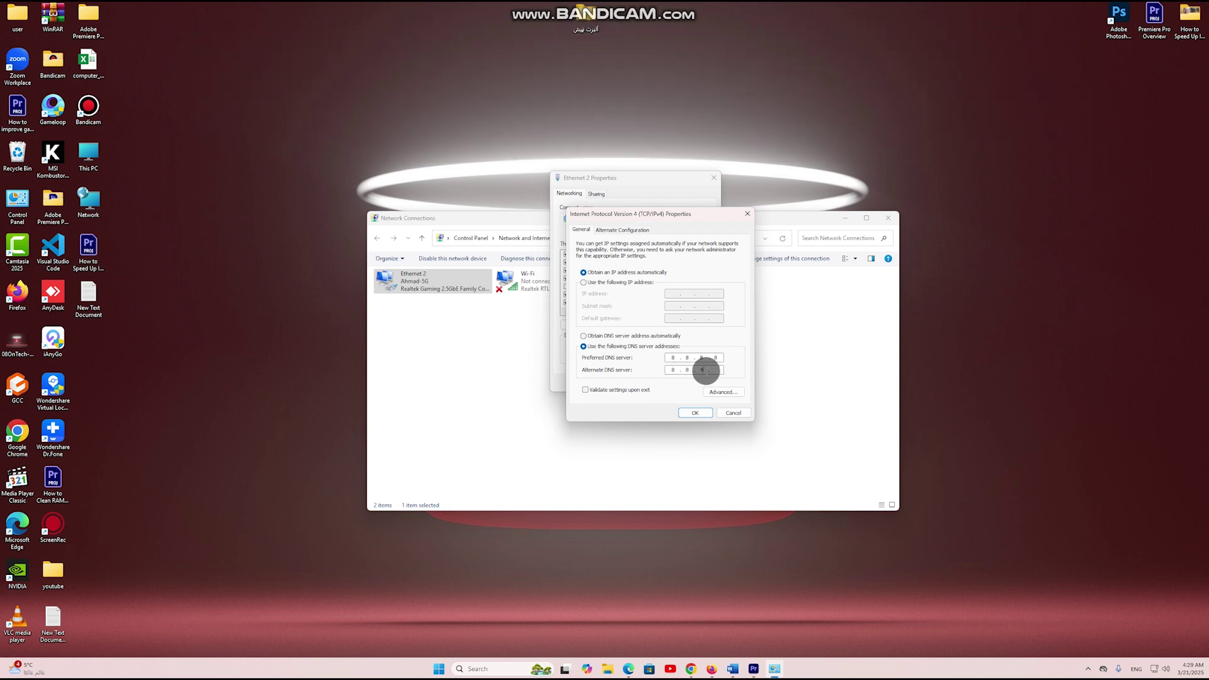
pyautogui.write('.4')
pyautogui.click(748, 215)
pyautogui.click(714, 178)
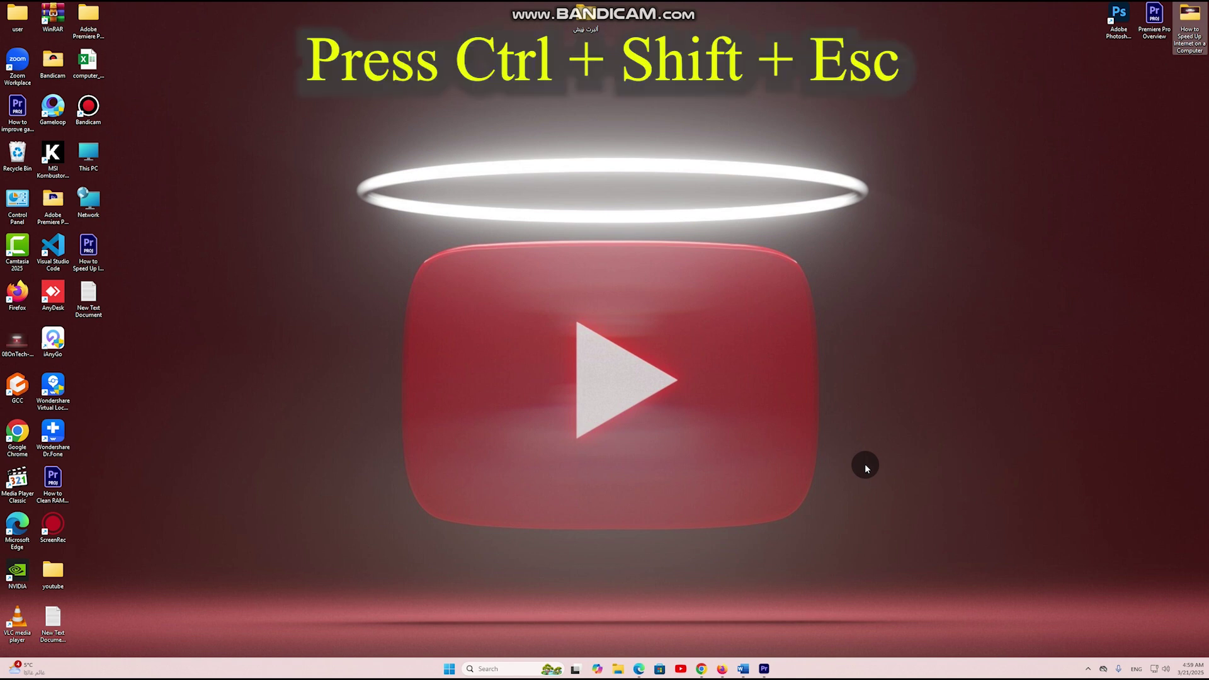
# Step: Open Task Manager with Ctrl+Shift+Esc and end the Firefox and Creative Cloud UI Helper tasks
pyautogui.hotkey('ctrl', 'shift', 'Escape')
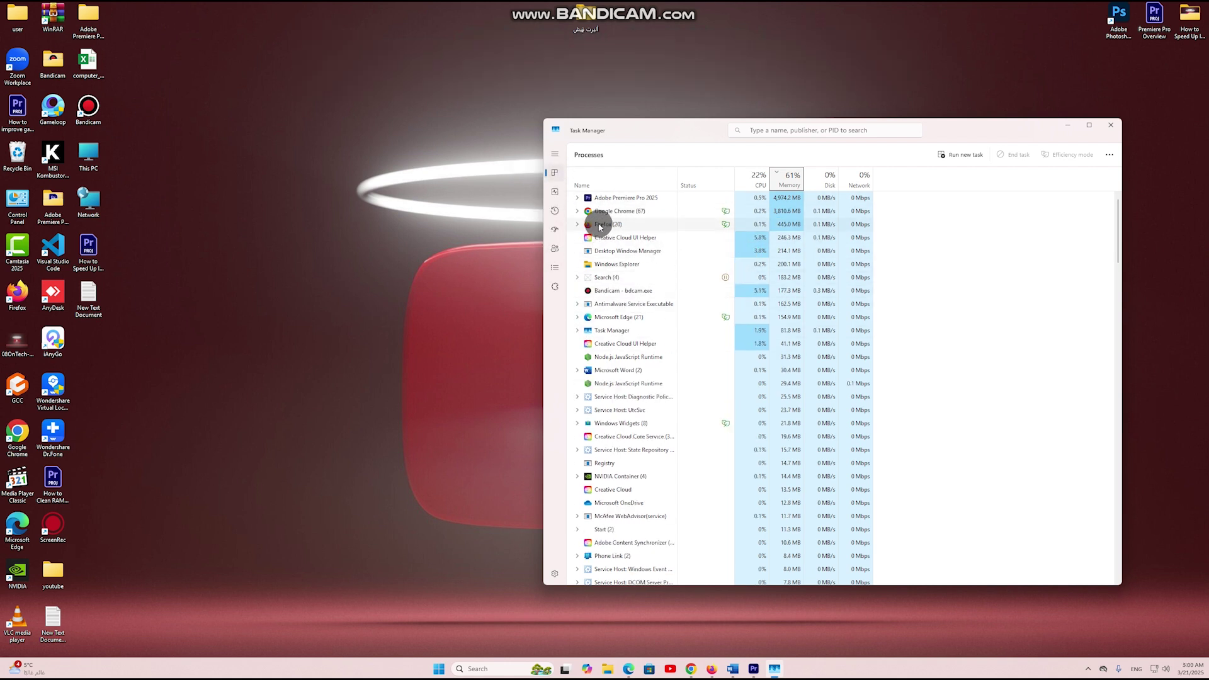
pyautogui.rightClick(617, 227)
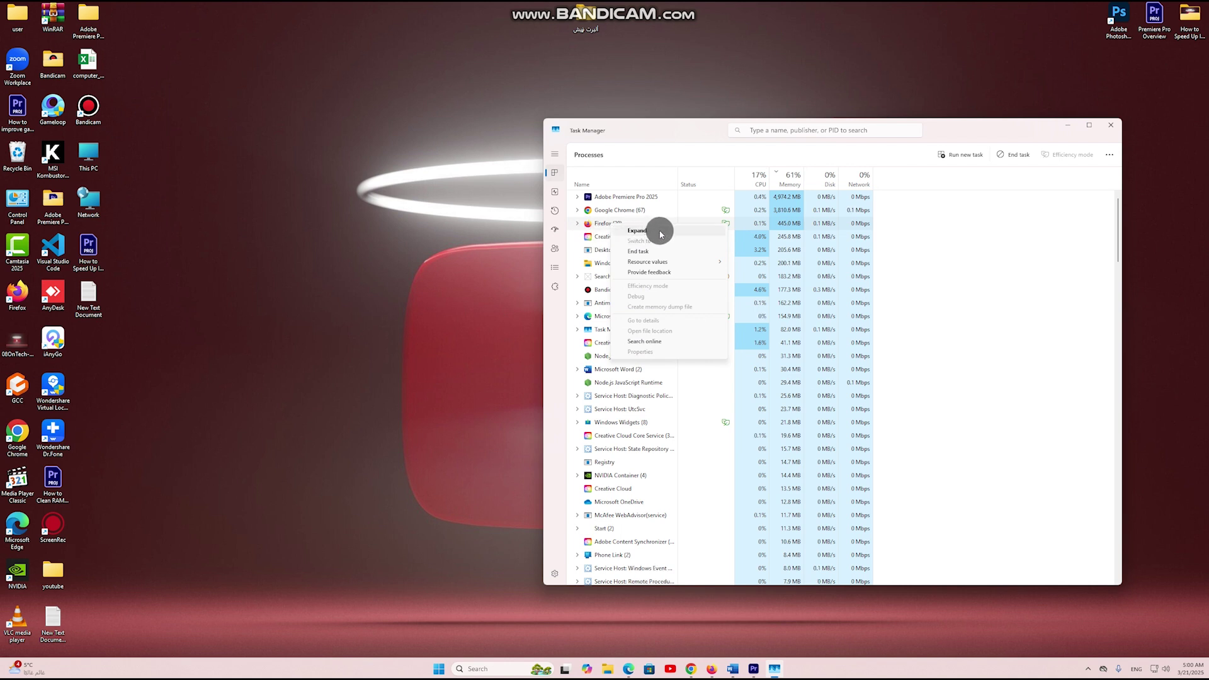
pyautogui.click(657, 252)
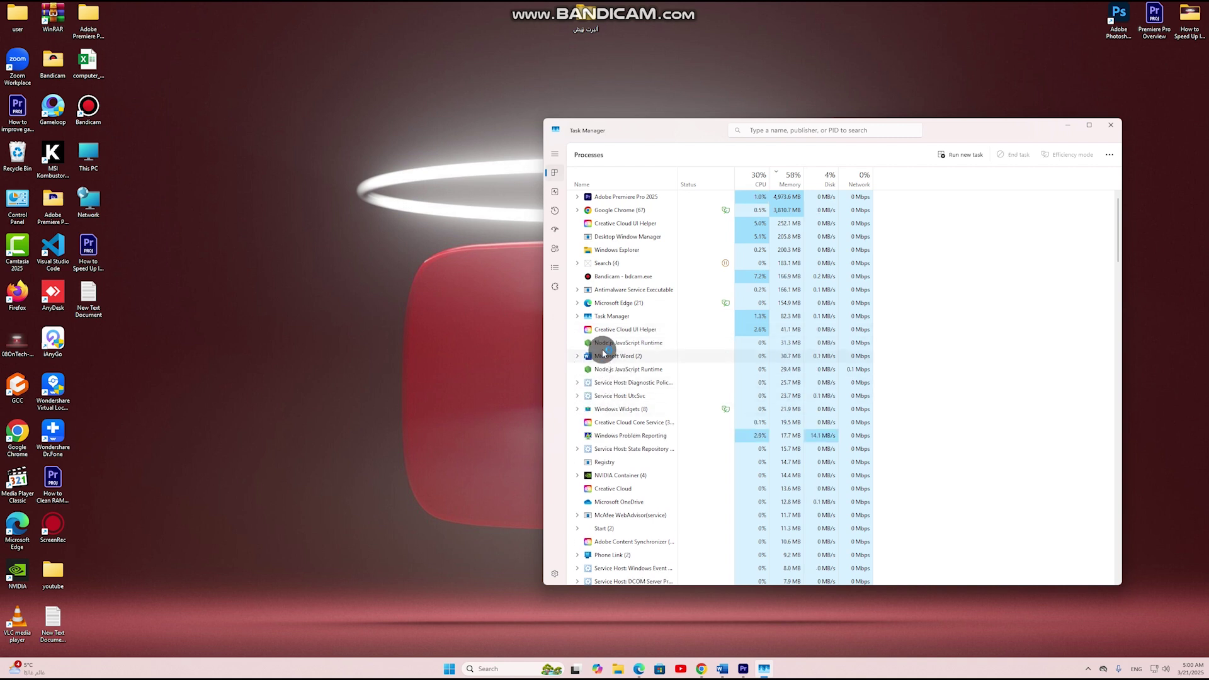
pyautogui.rightClick(605, 225)
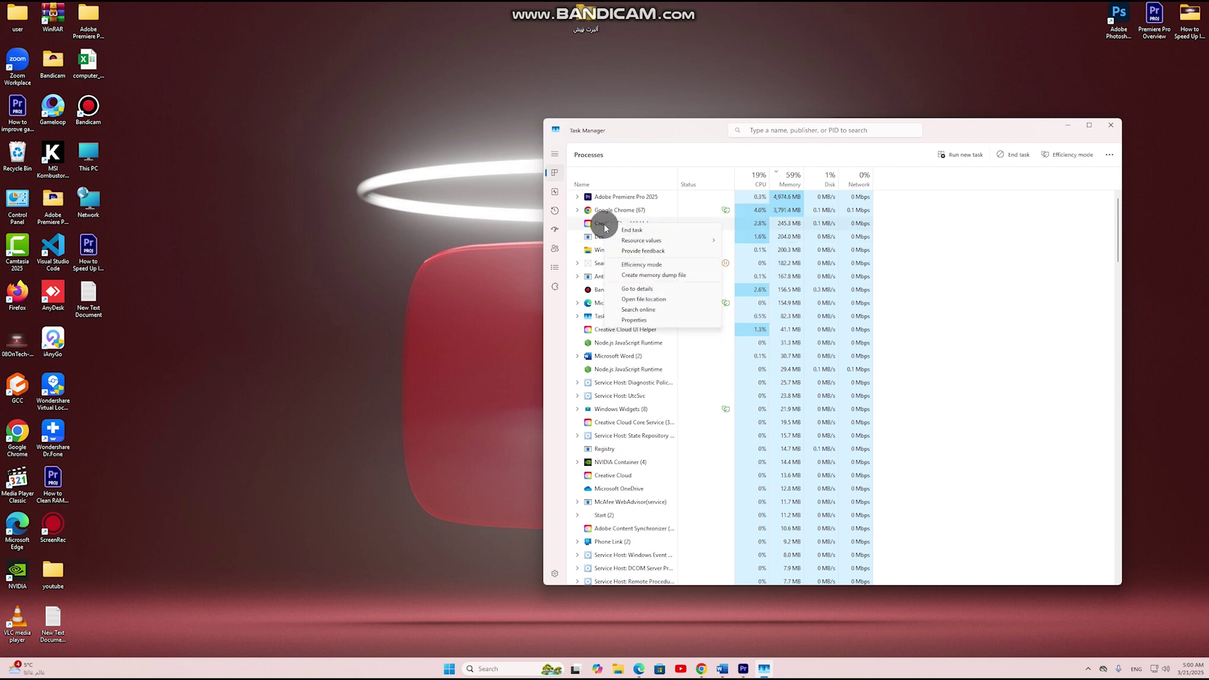
pyautogui.click(645, 233)
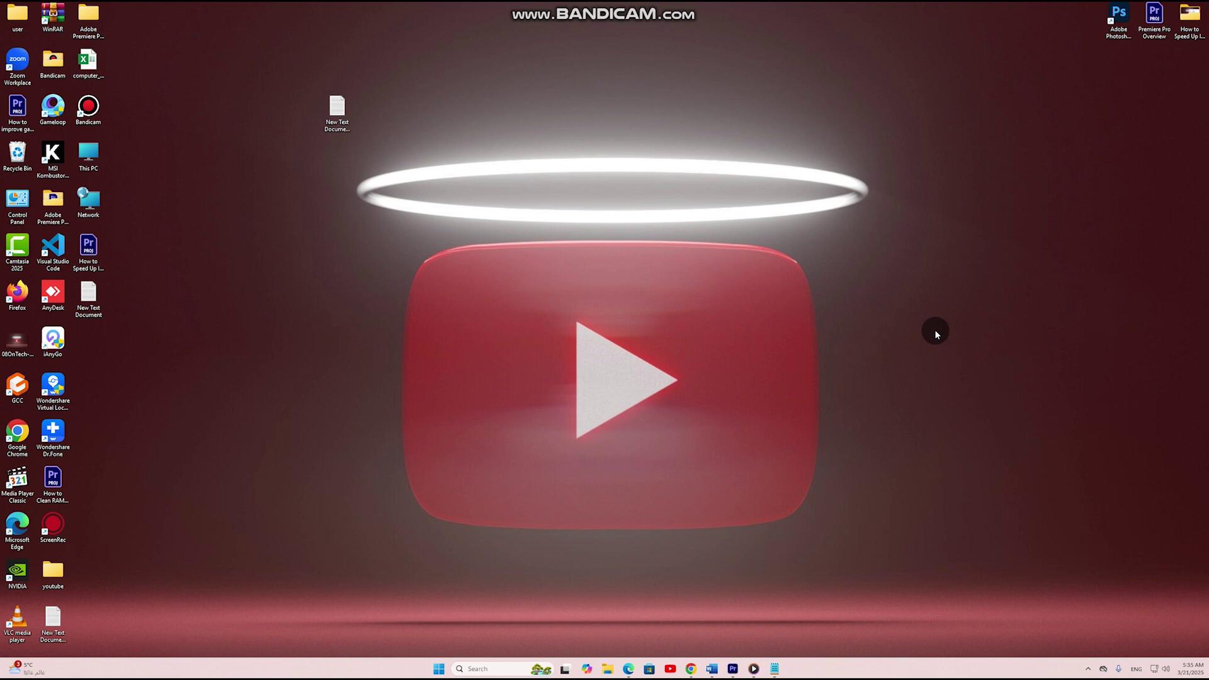
# Step: Launch Command Prompt by searching CMD from the taskbar
pyautogui.click(490, 669)
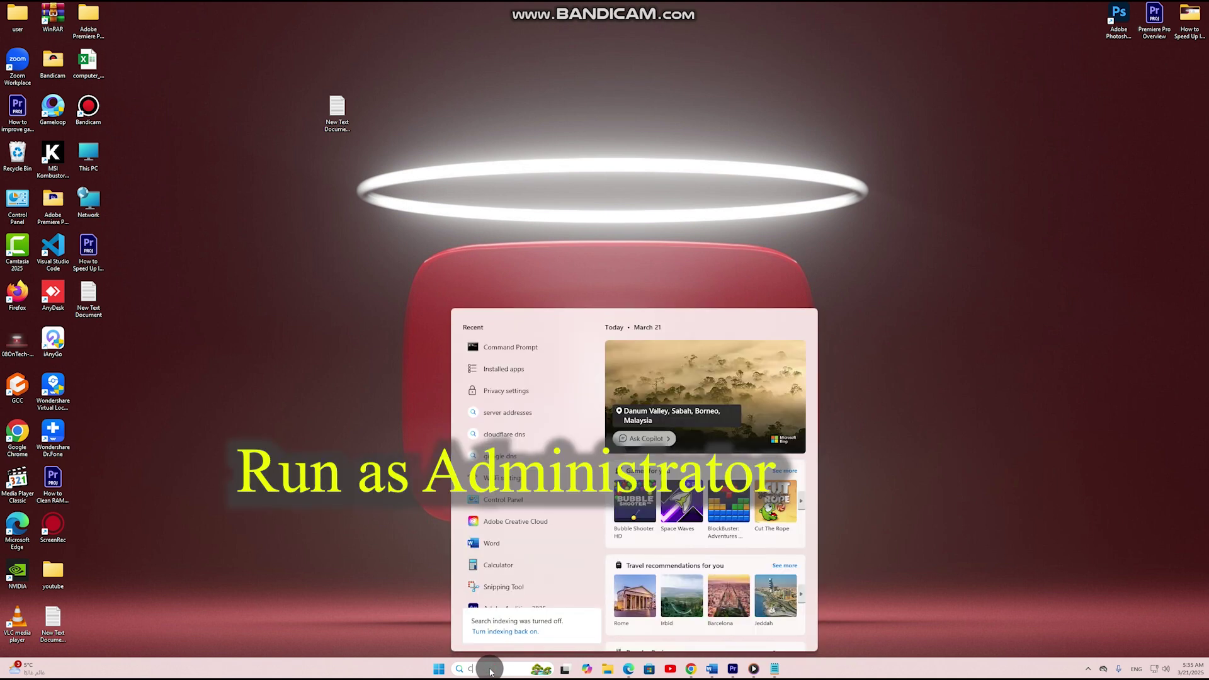
pyautogui.write('CMD')
pyautogui.press('Return')
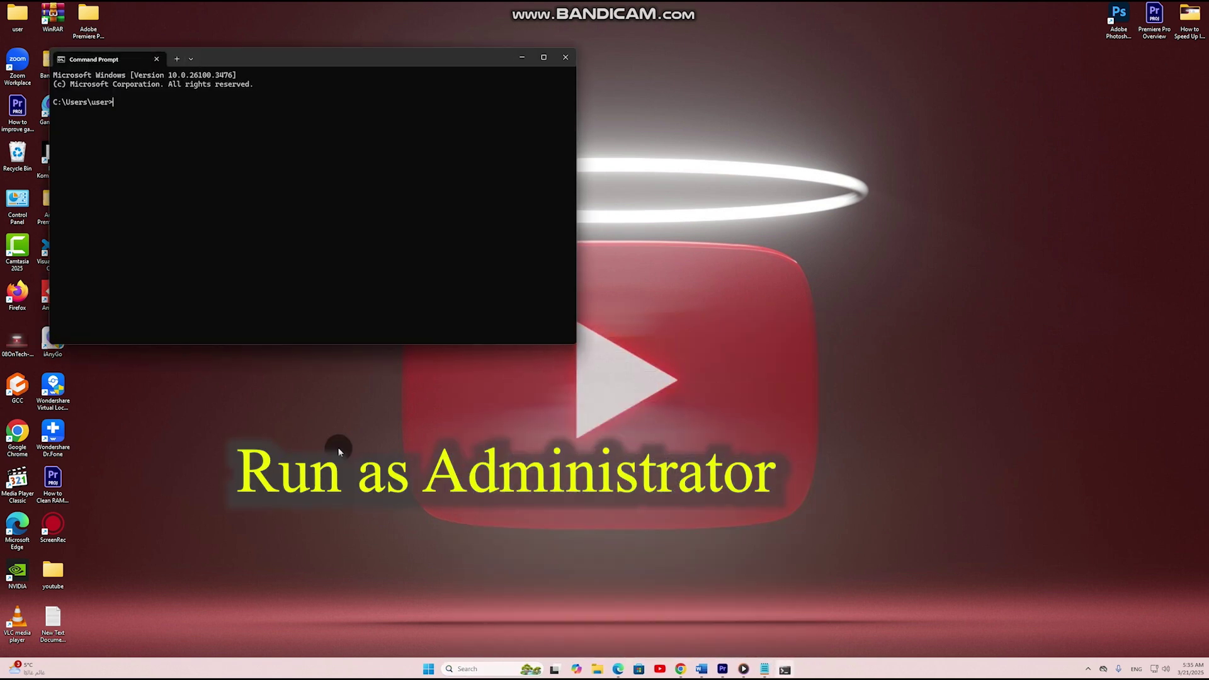
pyautogui.moveTo(255, 63); pyautogui.dragTo(589, 37)
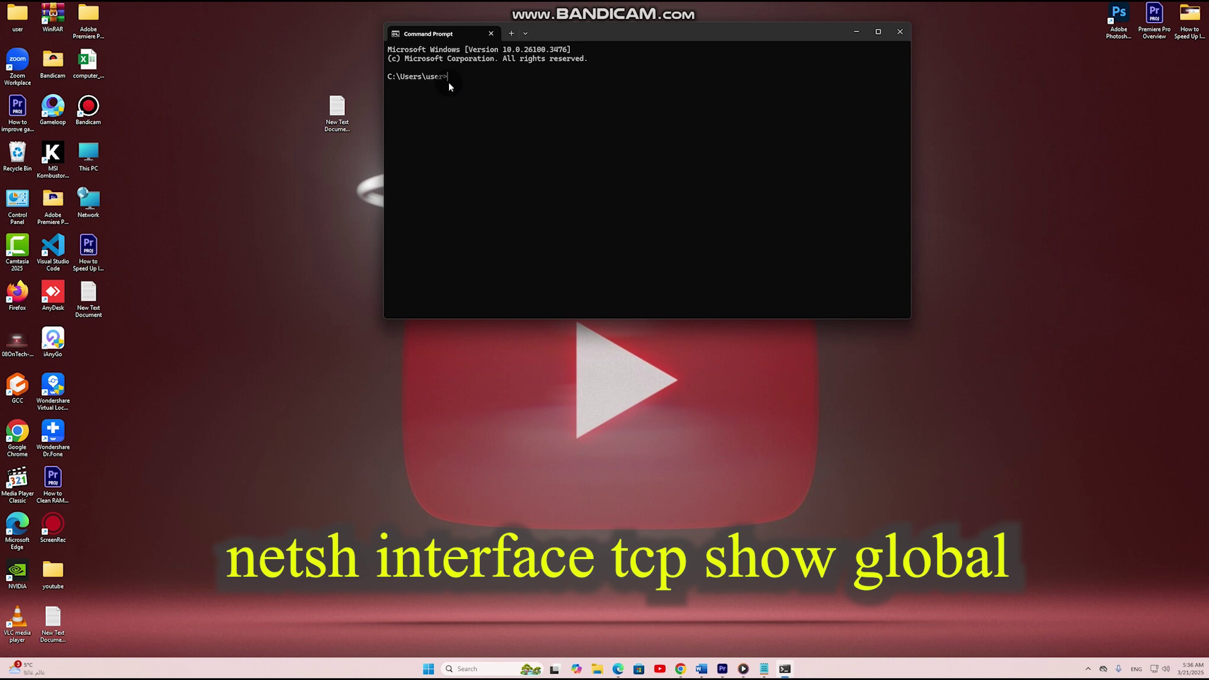
# Step: Copy the 'netsh interface tcp show global' line from the Notepad file
pyautogui.click(764, 669)
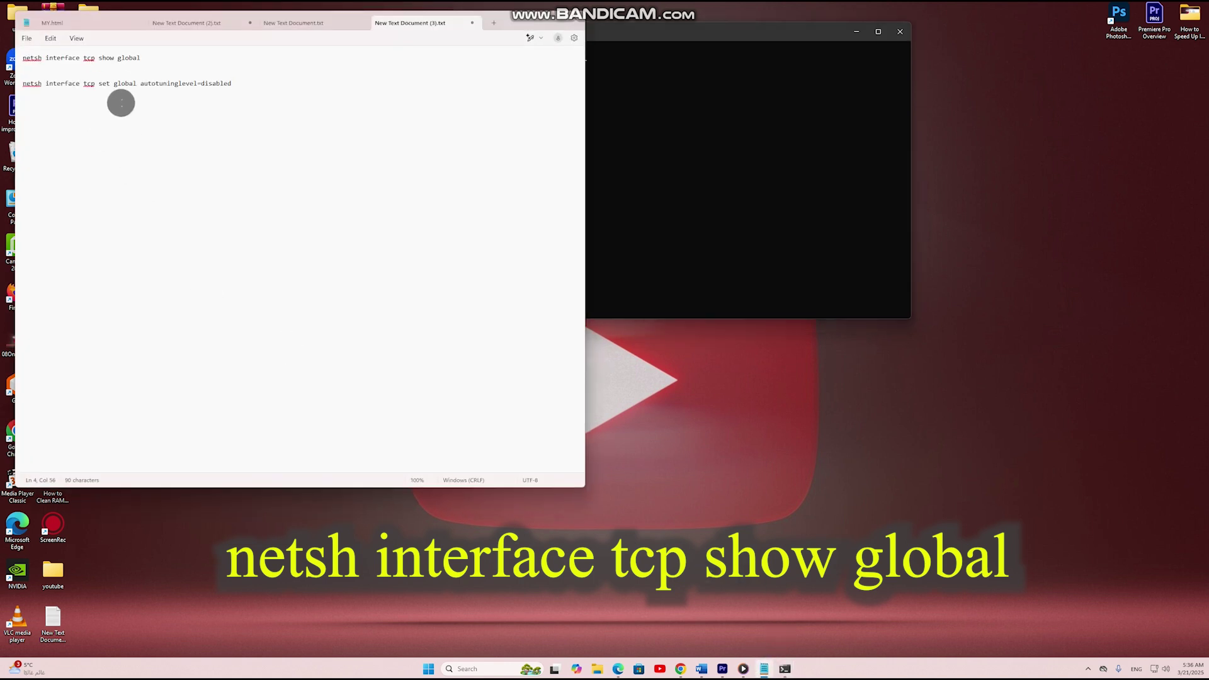
pyautogui.moveTo(145, 58); pyautogui.dragTo(18, 57)
pyautogui.rightClick(41, 58)
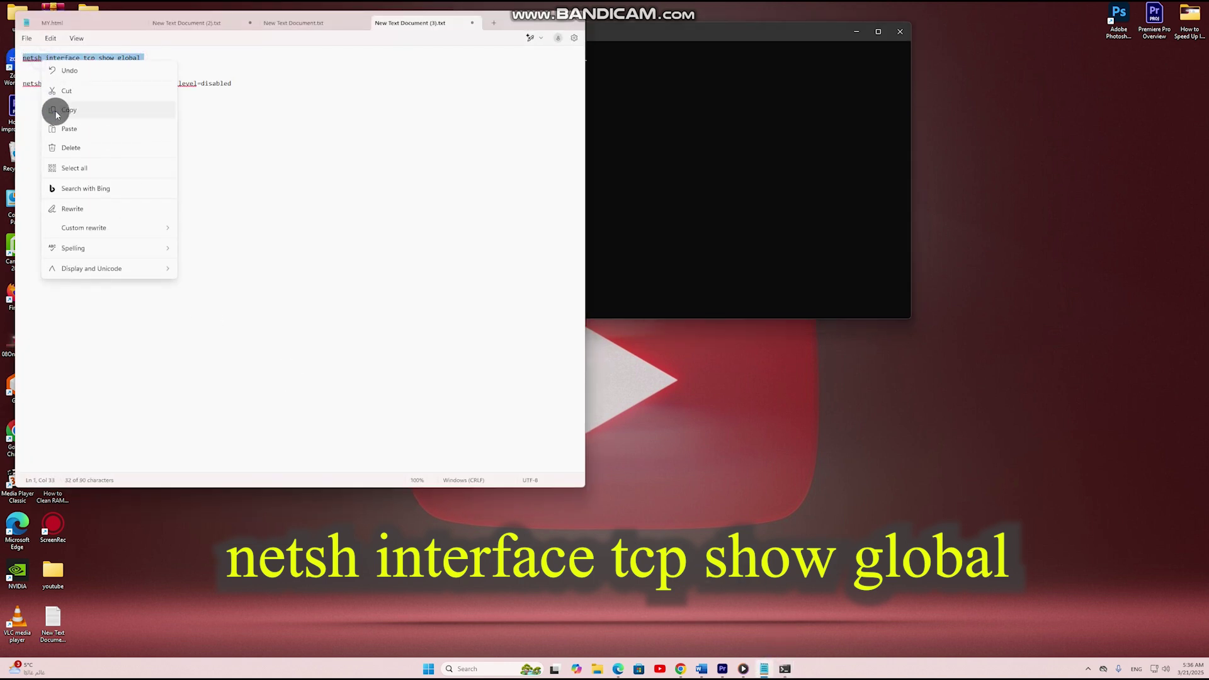
pyautogui.click(55, 111)
pyautogui.click(657, 126)
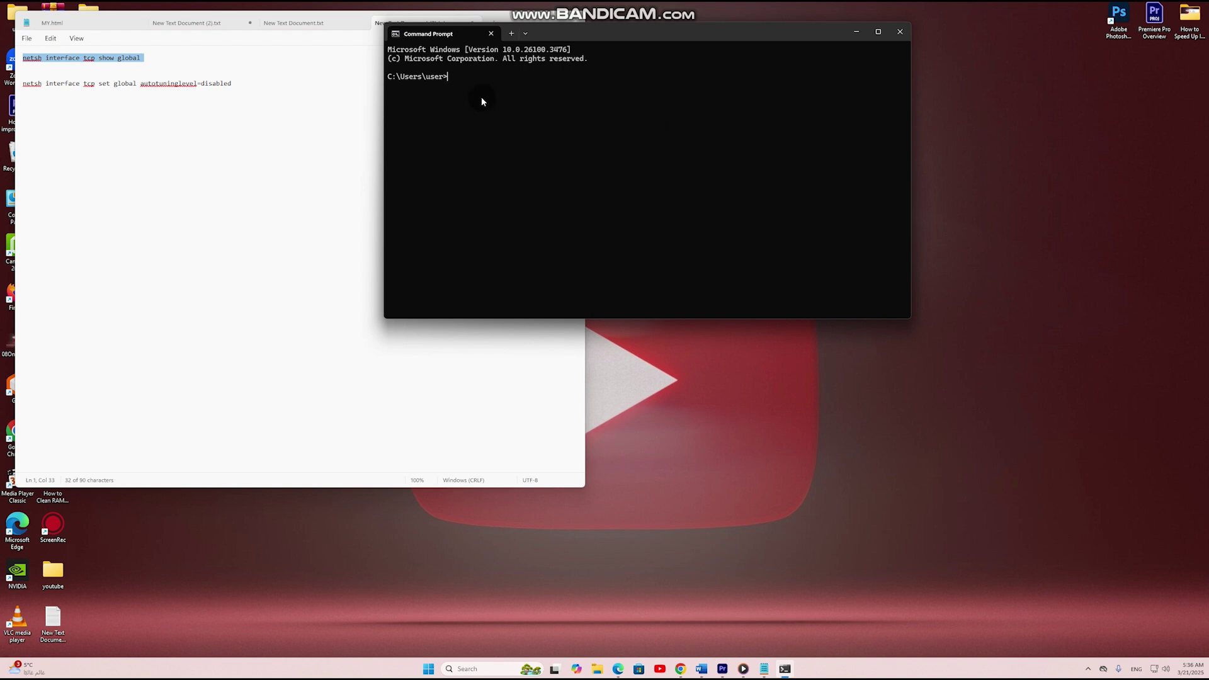
# Step: Paste and run 'netsh interface tcp show global' to list TCP global parameters
pyautogui.hotkey('ctrl', 'v')
pyautogui.press('Return')
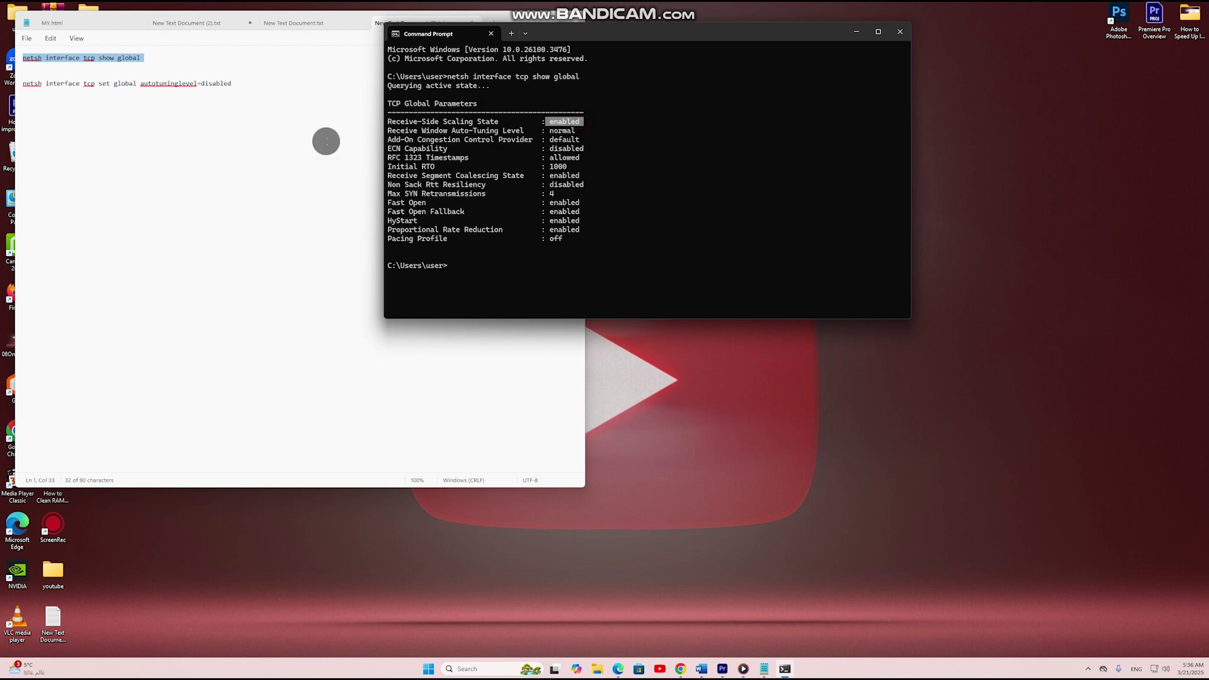
pyautogui.click(235, 84)
# Step: Run the copied autotuninglevel=disabled netsh command, which fails without admin rights, then close the console
pyautogui.moveTo(235, 84); pyautogui.dragTo(22, 93)
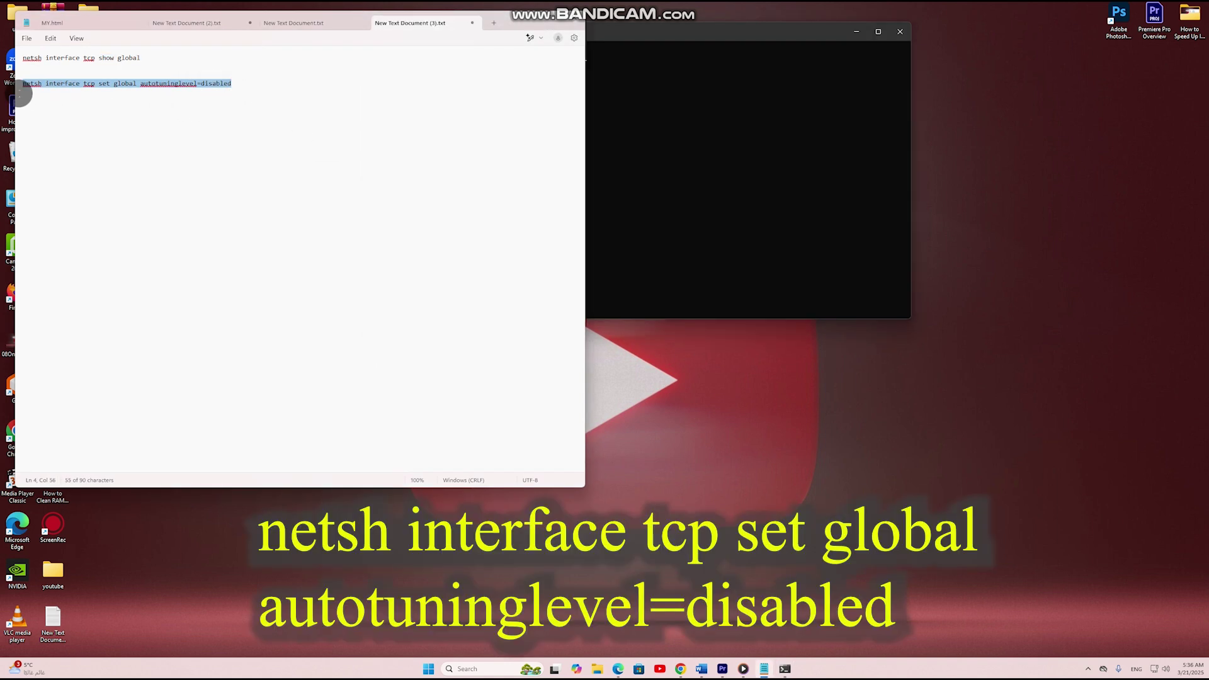
pyautogui.rightClick(22, 92)
pyautogui.click(58, 137)
pyautogui.click(706, 94)
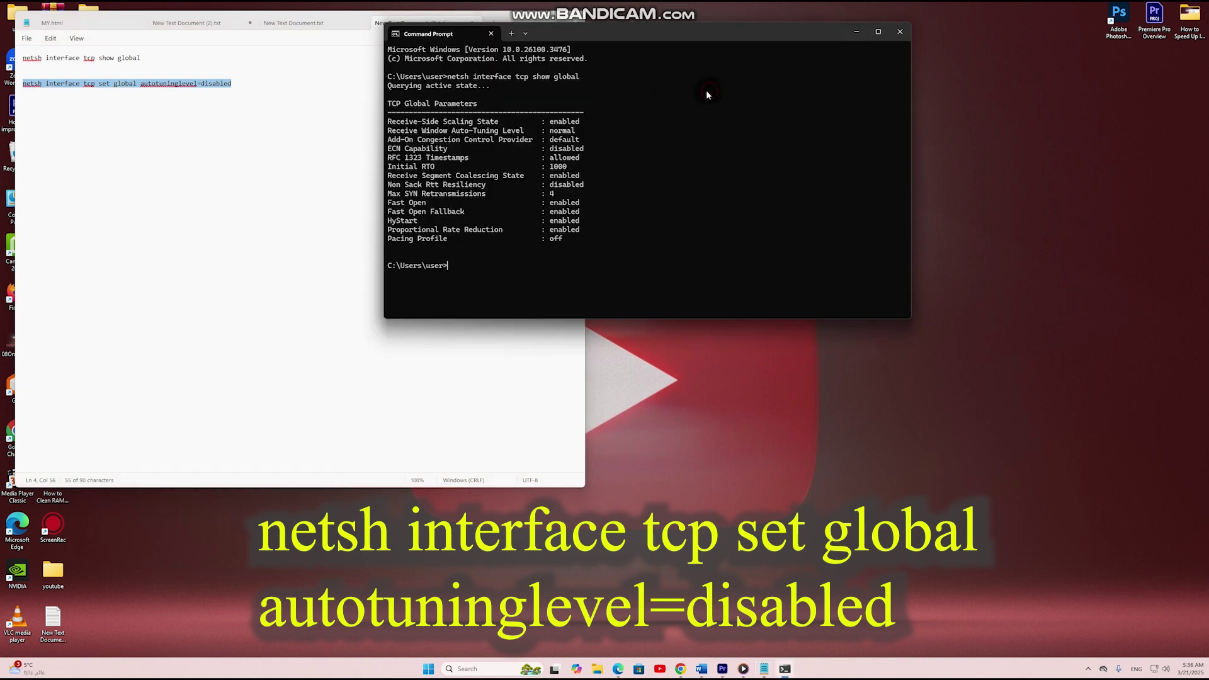
pyautogui.rightClick(483, 258)
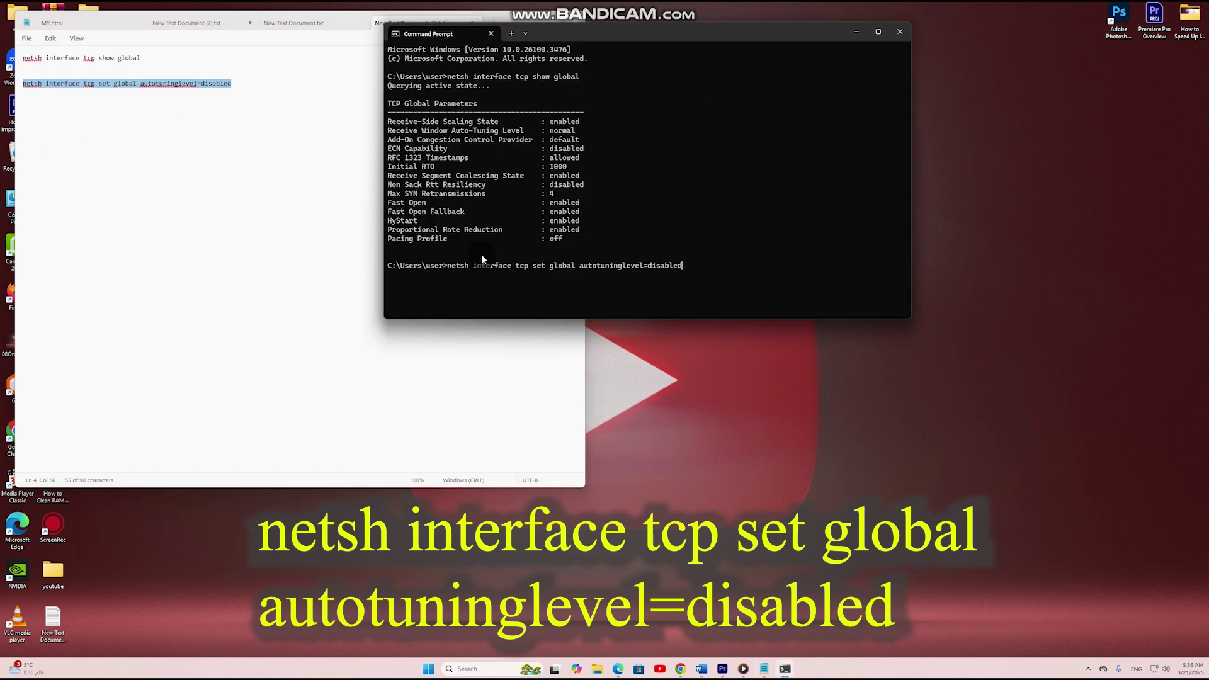
pyautogui.press('Return')
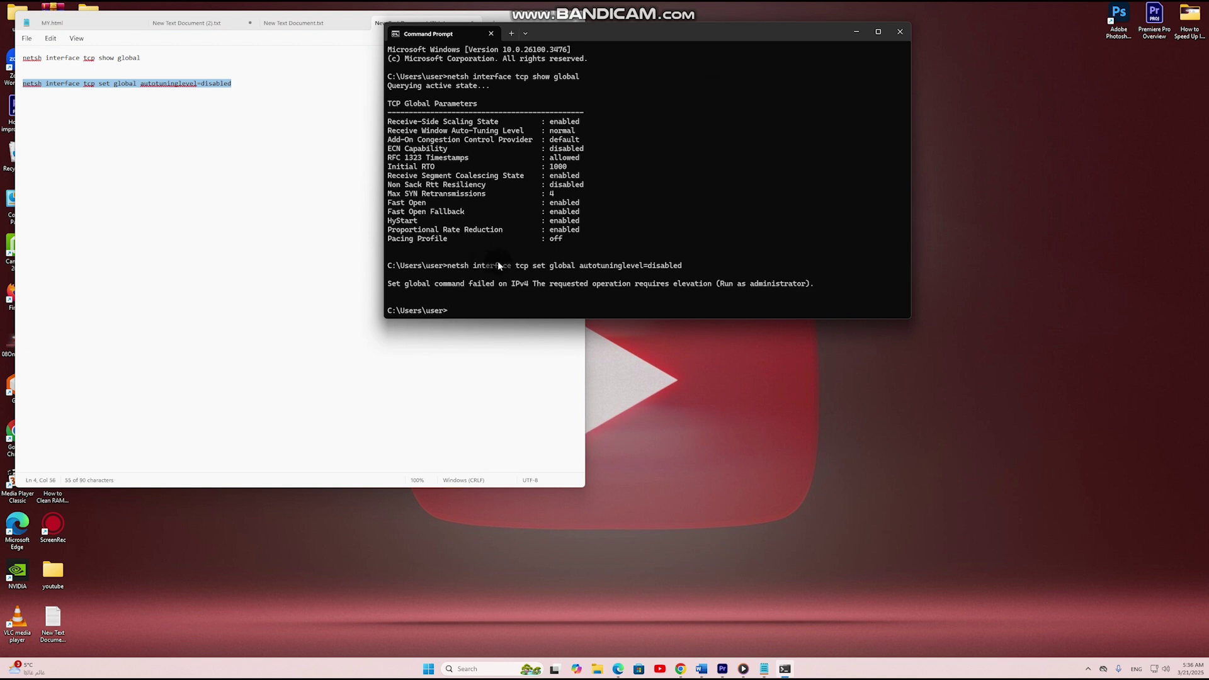
pyautogui.click(900, 32)
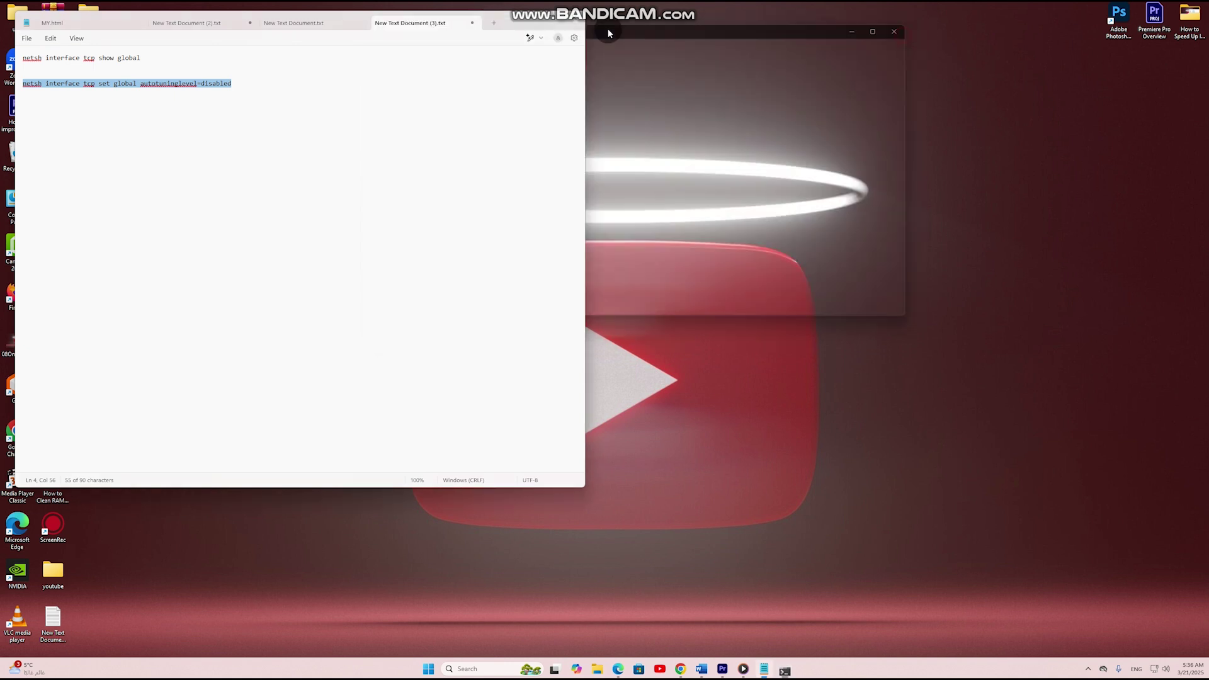